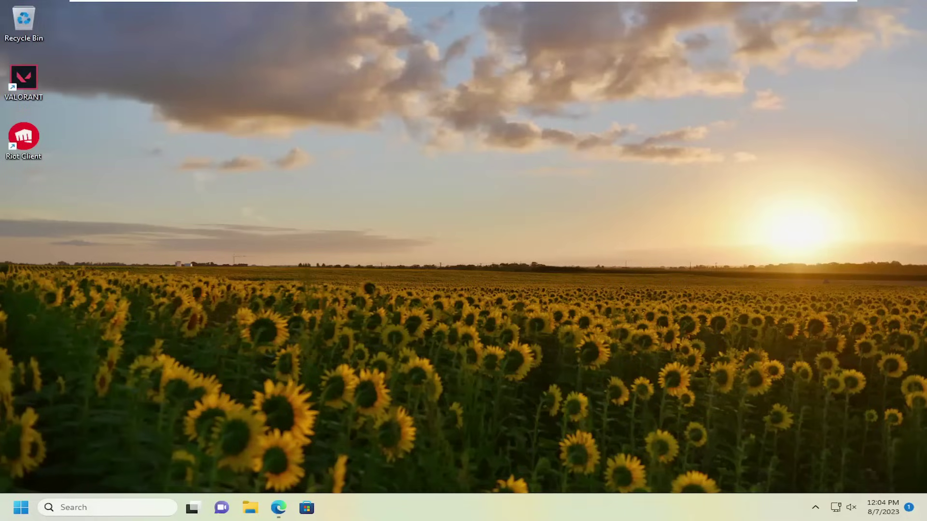
Step: Search for 'device manager', launch Device Manager and centre its window
{"action": "left_click", "coordinate": [14, 507]}
{"action": "type", "text": "d"}
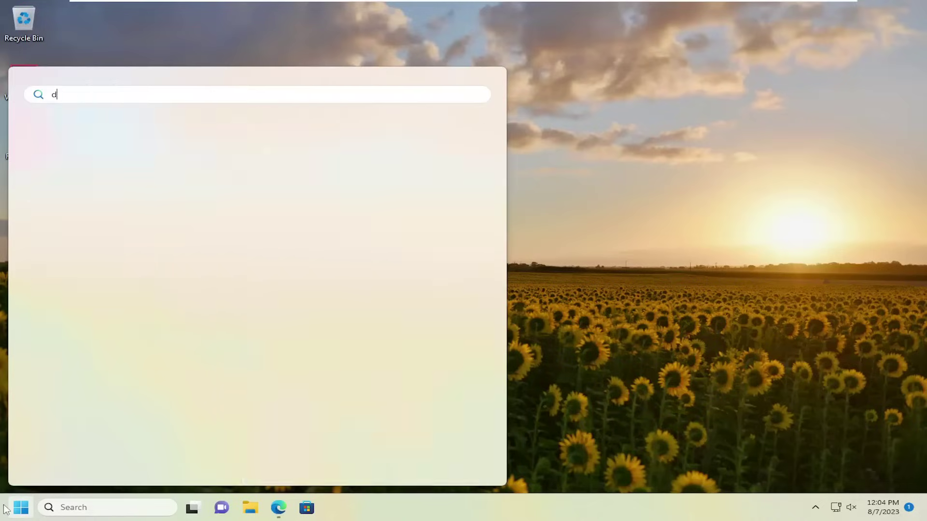
{"action": "type", "text": "evice manager"}
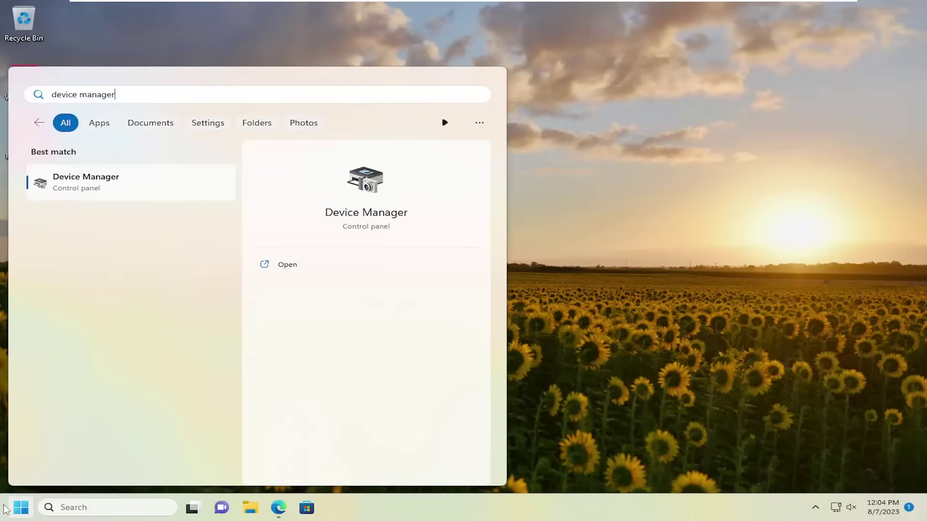
{"action": "left_click", "coordinate": [82, 181]}
{"action": "left_click_drag", "start_coordinate": [353, 38], "coordinate": [488, 77]}
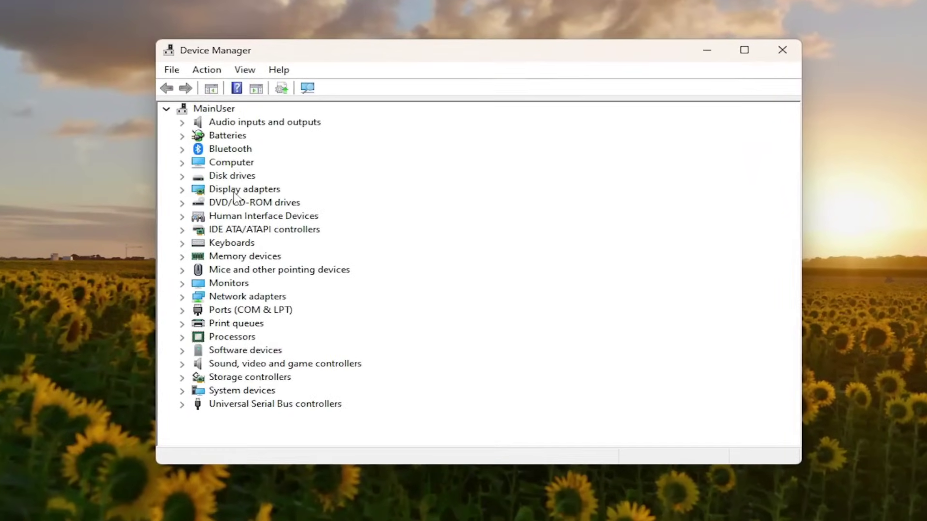
Step: Expand Display adapters and bring up the context menu for VMware SVGA 3D
{"action": "double_click", "coordinate": [234, 191]}
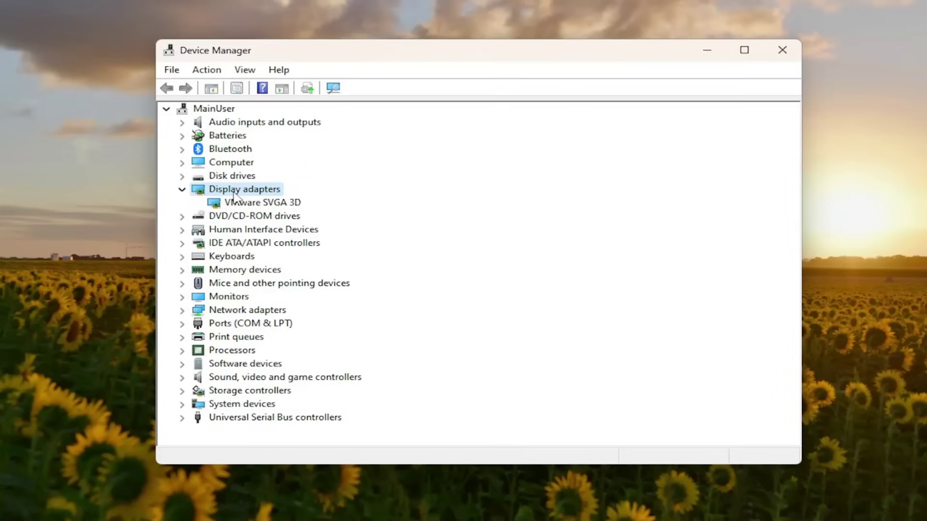
{"action": "left_click", "coordinate": [237, 202]}
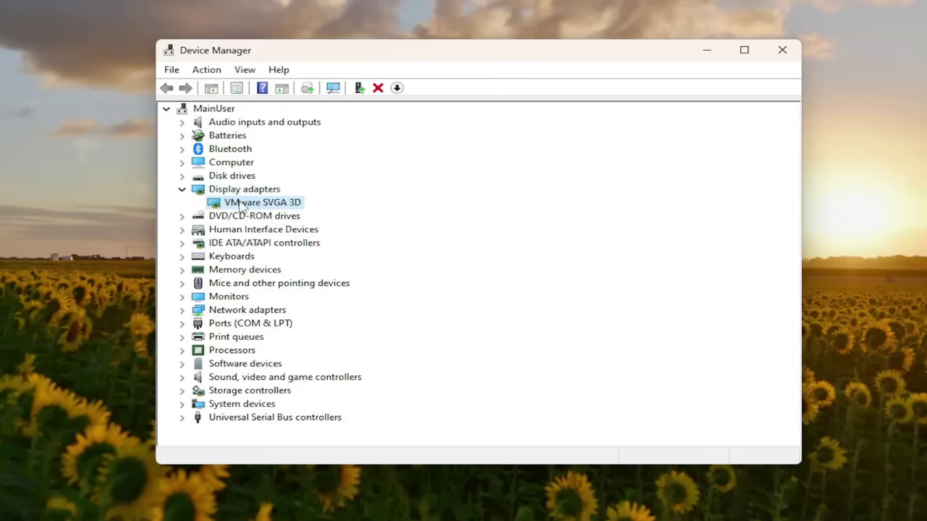
{"action": "right_click", "coordinate": [240, 206]}
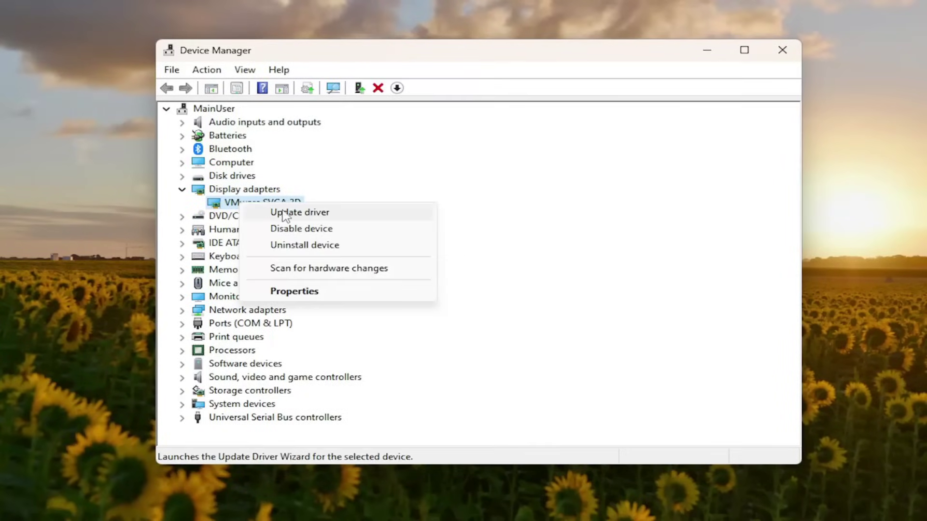
Step: Reinstall the adapter driver by picking VMware SVGA 3D from the on-computer compatible driver list
{"action": "left_click", "coordinate": [279, 211]}
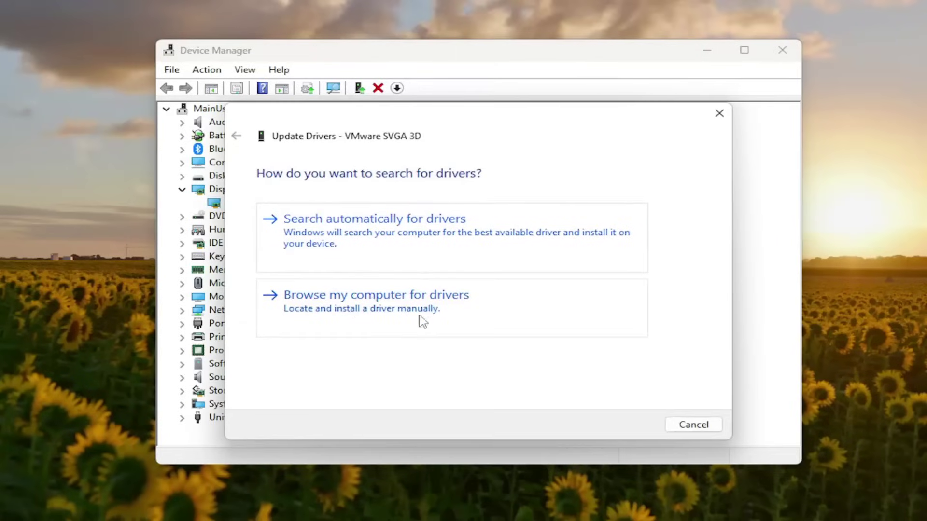
{"action": "left_click", "coordinate": [373, 302]}
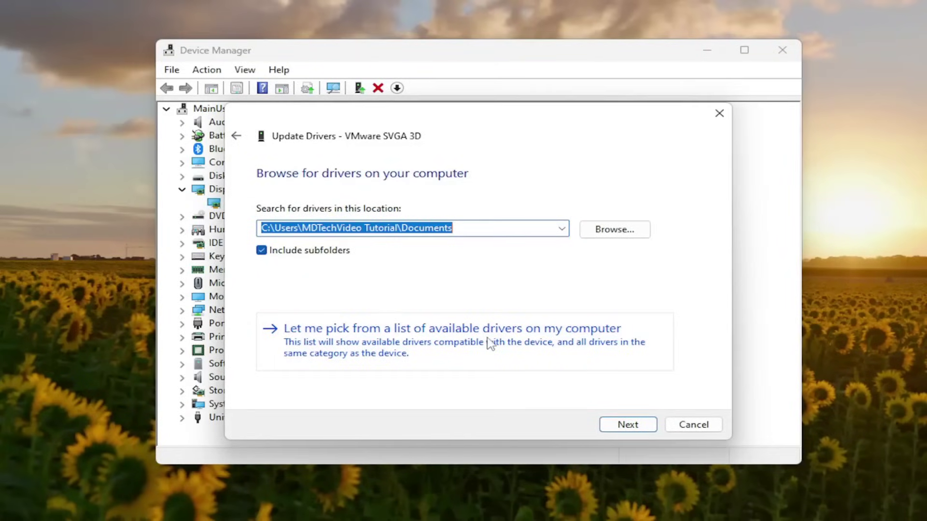
{"action": "left_click", "coordinate": [421, 348]}
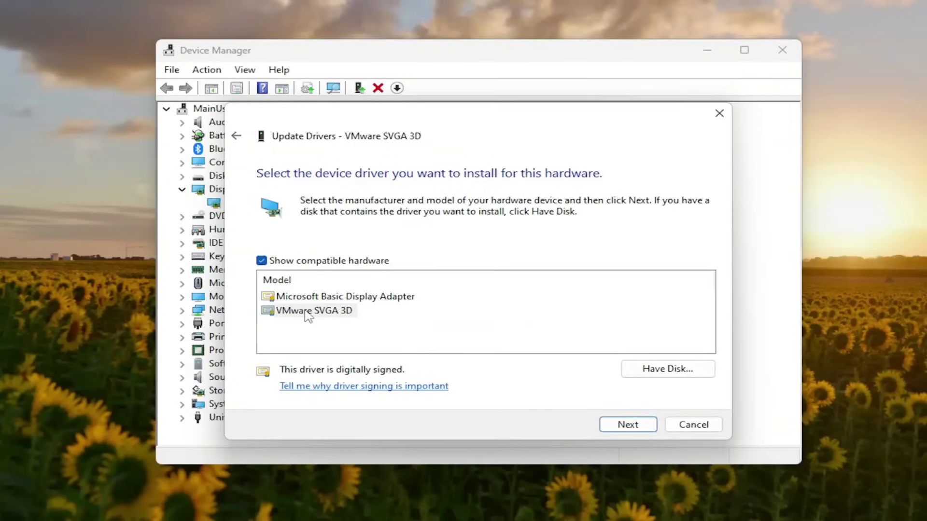
{"action": "left_click", "coordinate": [305, 315]}
{"action": "left_click", "coordinate": [330, 298]}
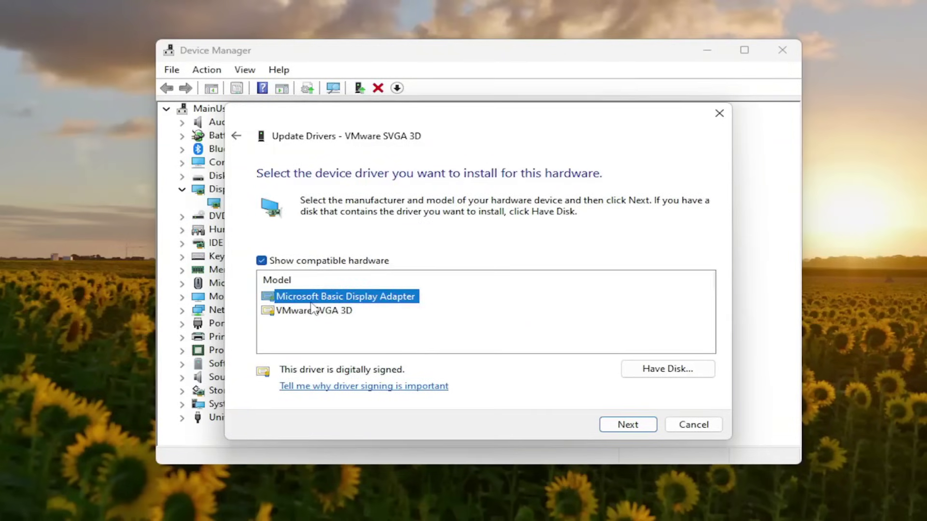
{"action": "left_click", "coordinate": [328, 314]}
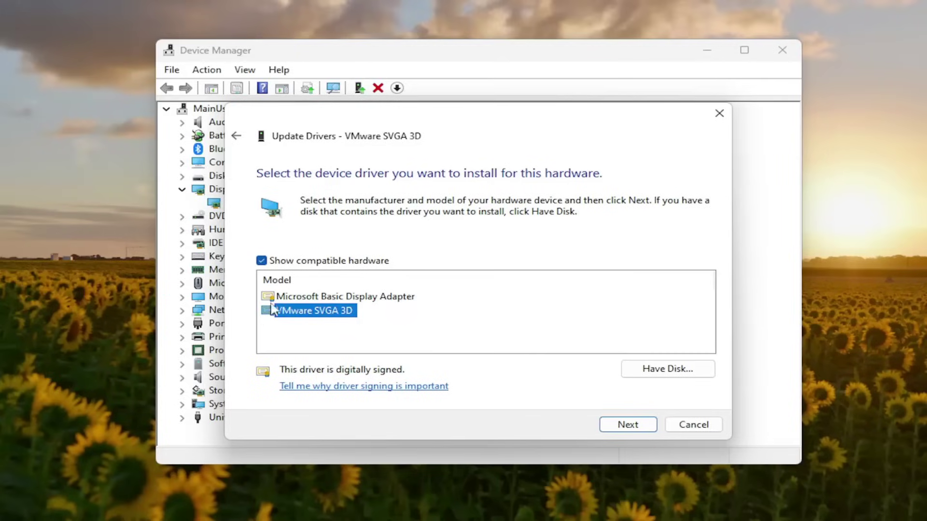
{"action": "left_click", "coordinate": [623, 425]}
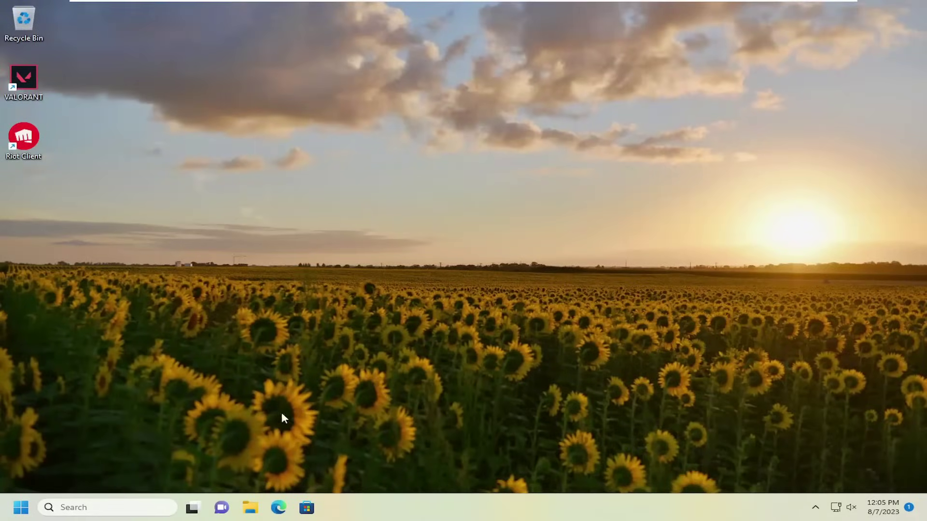
Step: Launch and maximize Edge, then enter 'amd driver detection tool' in Google Search
{"action": "left_click", "coordinate": [278, 507]}
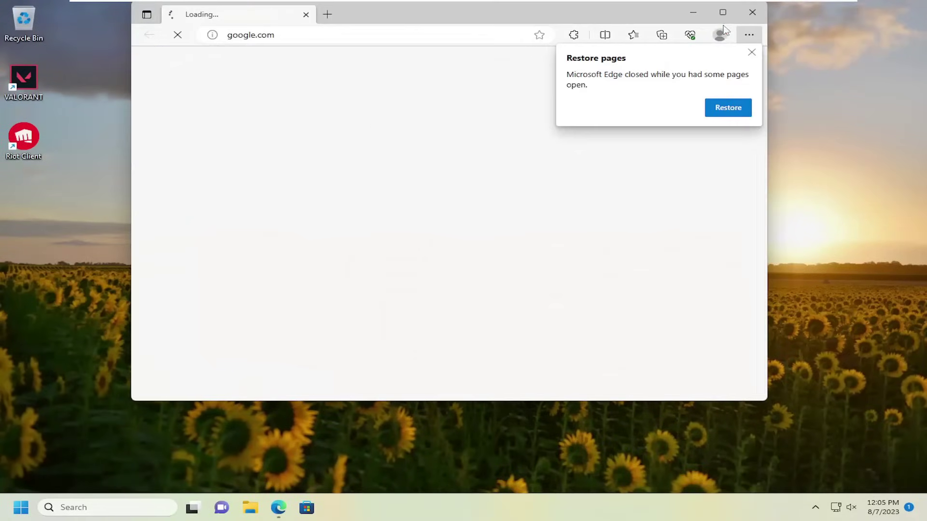
{"action": "left_click", "coordinate": [752, 62]}
{"action": "left_click", "coordinate": [727, 12]}
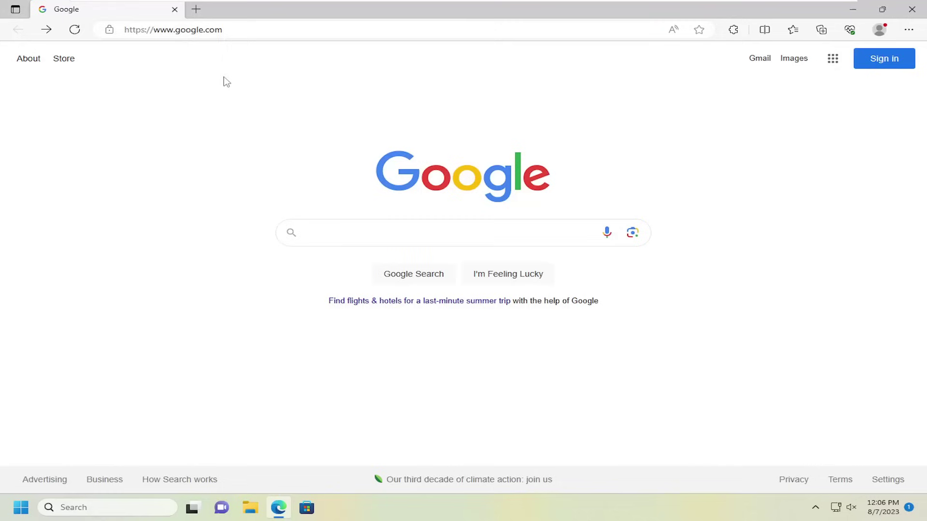
{"action": "left_click", "coordinate": [309, 236]}
{"action": "type", "text": "amd"}
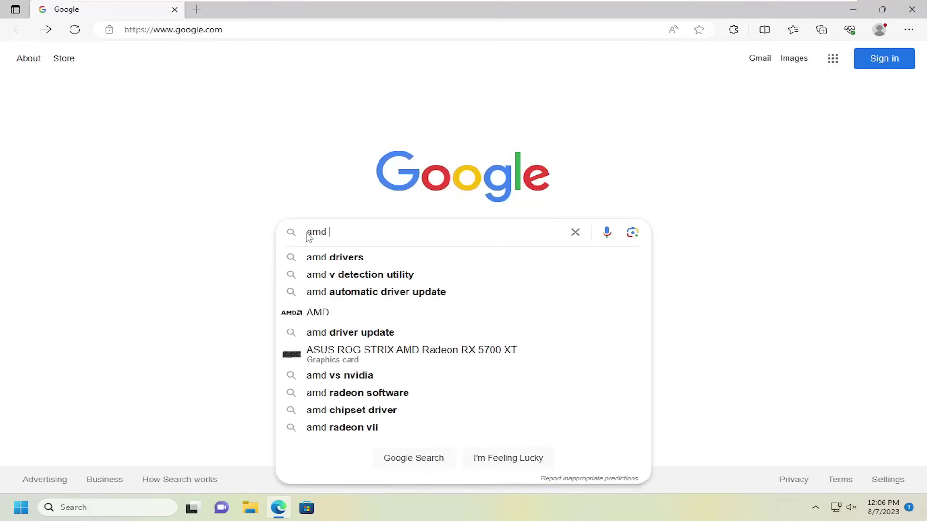
{"action": "type", "text": " drive"}
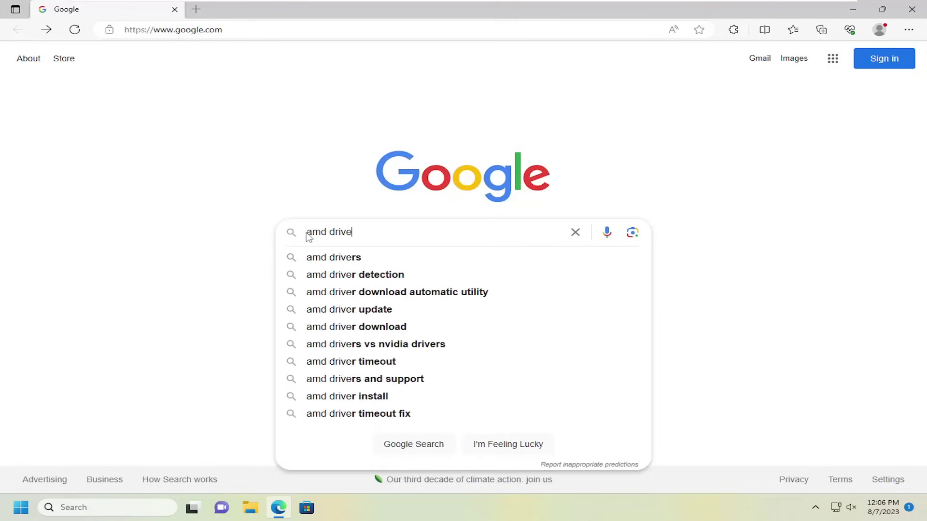
{"action": "type", "text": "r detectio"}
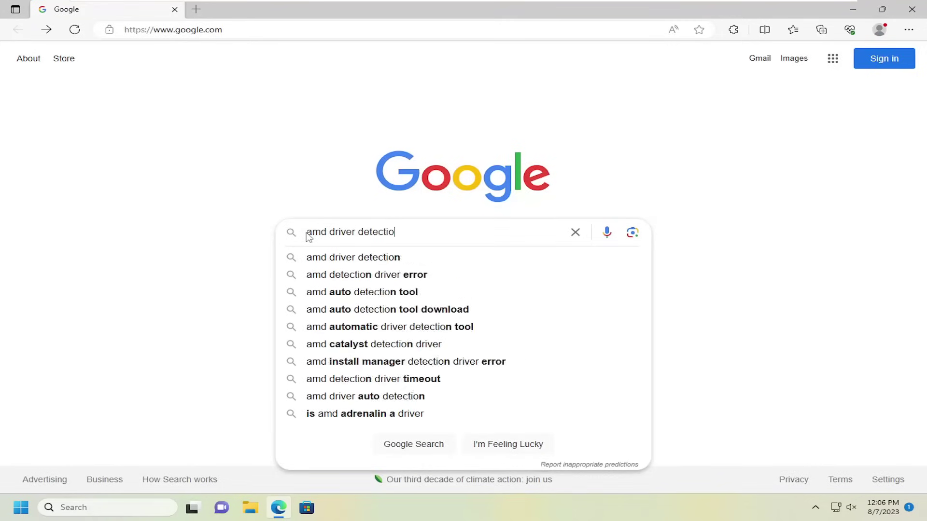
{"action": "type", "text": "n tool"}
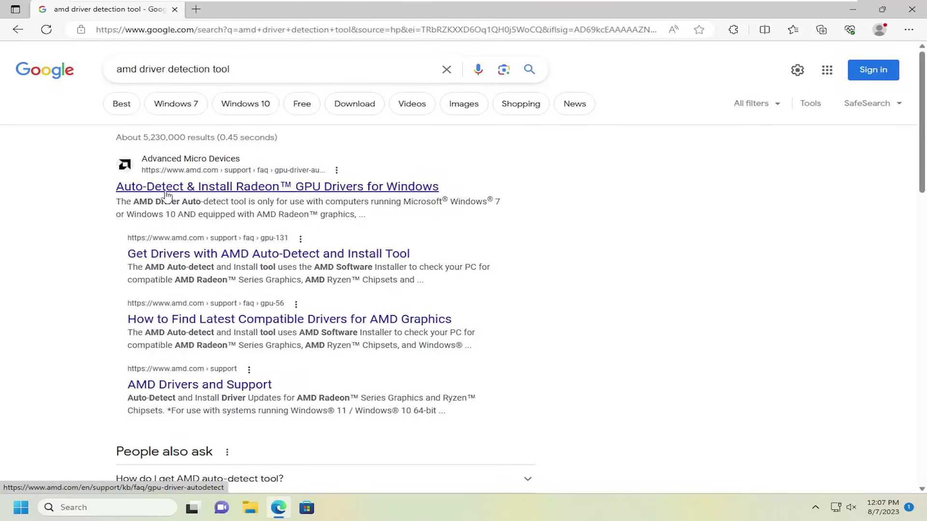
Step: Follow AMD's Auto-Detect guide and its Download and Setup section to the Drivers and Support page
{"action": "left_click", "coordinate": [166, 195]}
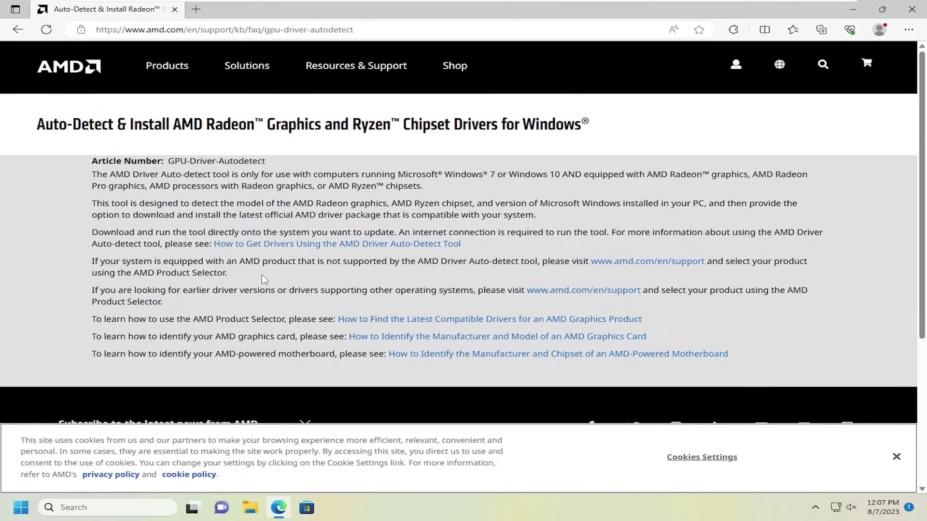
{"action": "left_click", "coordinate": [285, 248]}
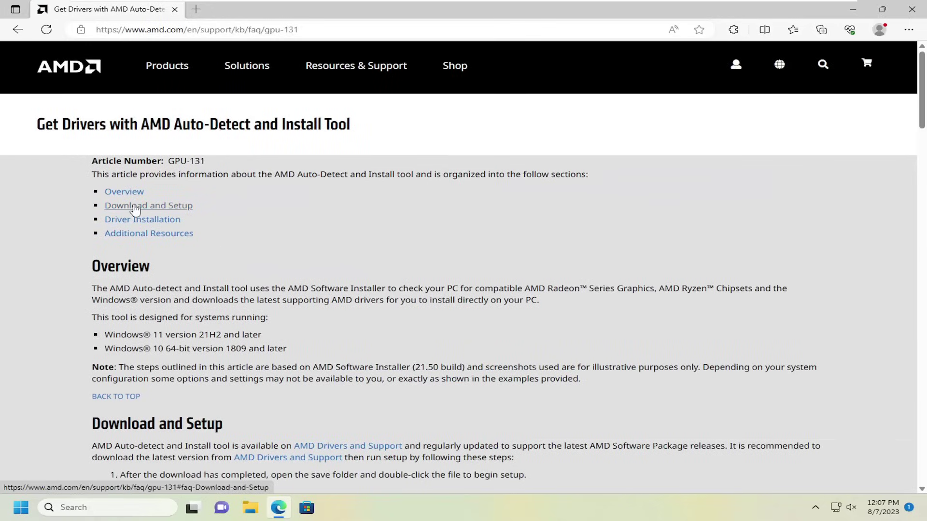
{"action": "left_click", "coordinate": [135, 207]}
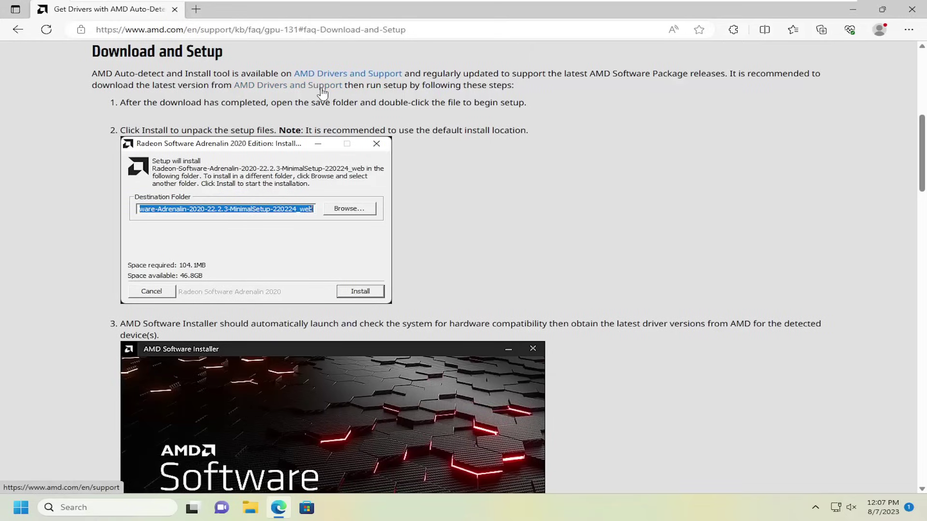
{"action": "left_click", "coordinate": [349, 74]}
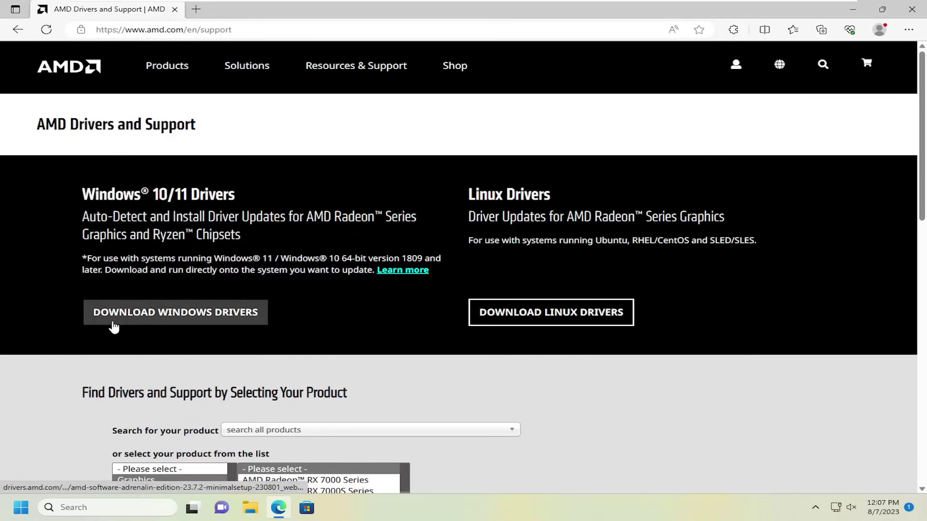
Step: Download and run the AMD Windows auto-detect installer, close Edge, and minimize its Error 173 window
{"action": "left_click", "coordinate": [193, 318]}
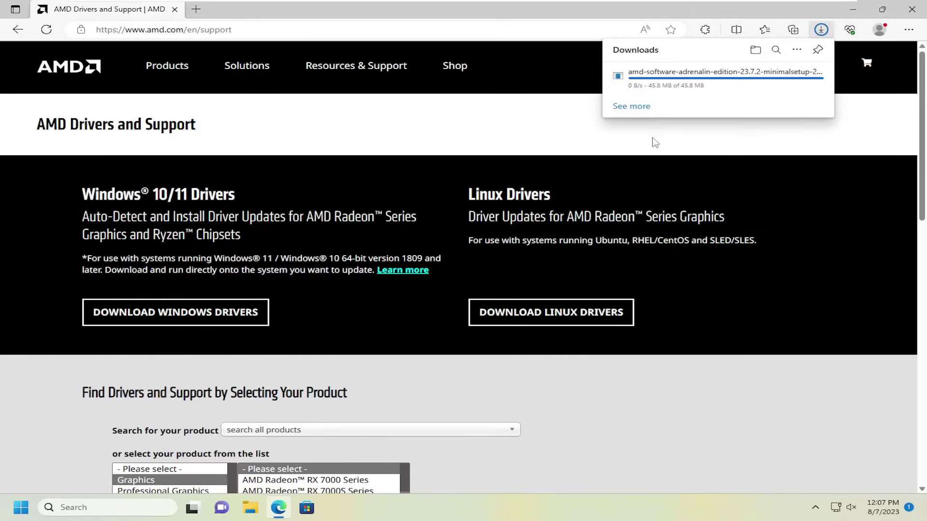
{"action": "left_click", "coordinate": [674, 80]}
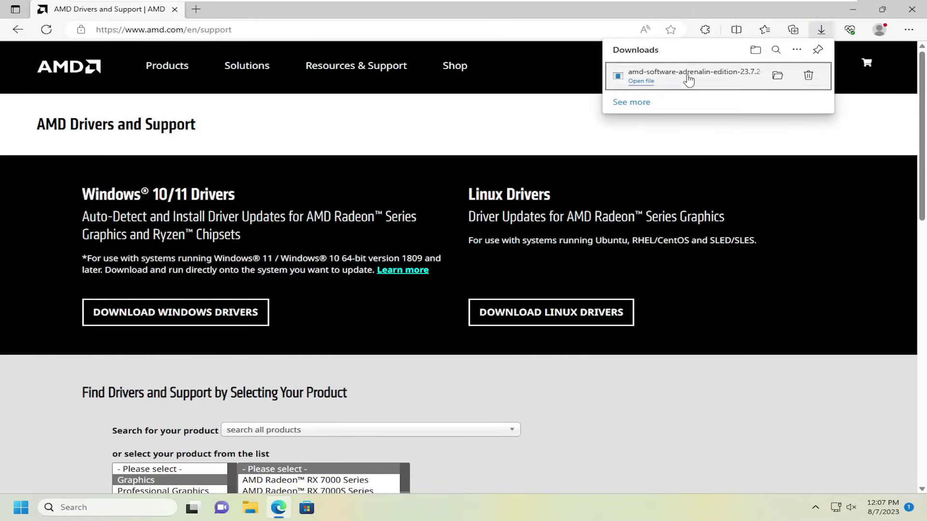
{"action": "left_click", "coordinate": [368, 356]}
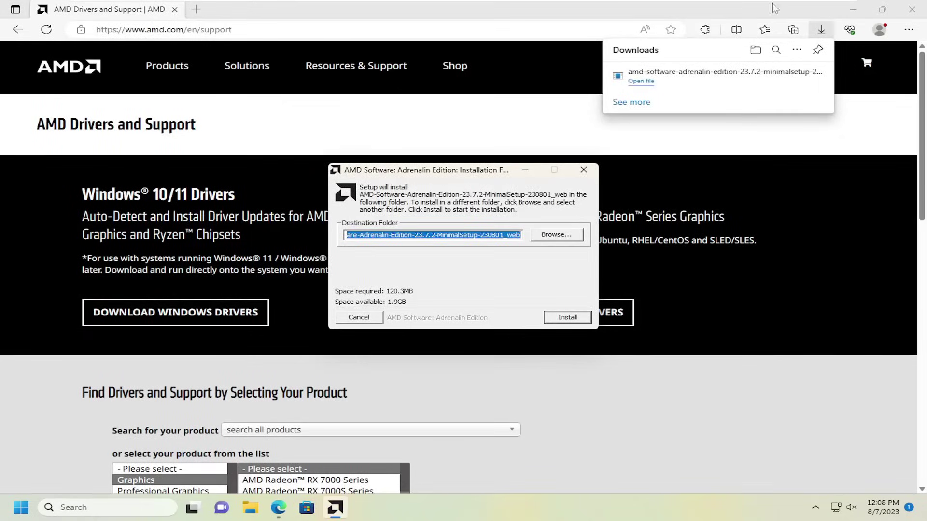
{"action": "left_click", "coordinate": [554, 317]}
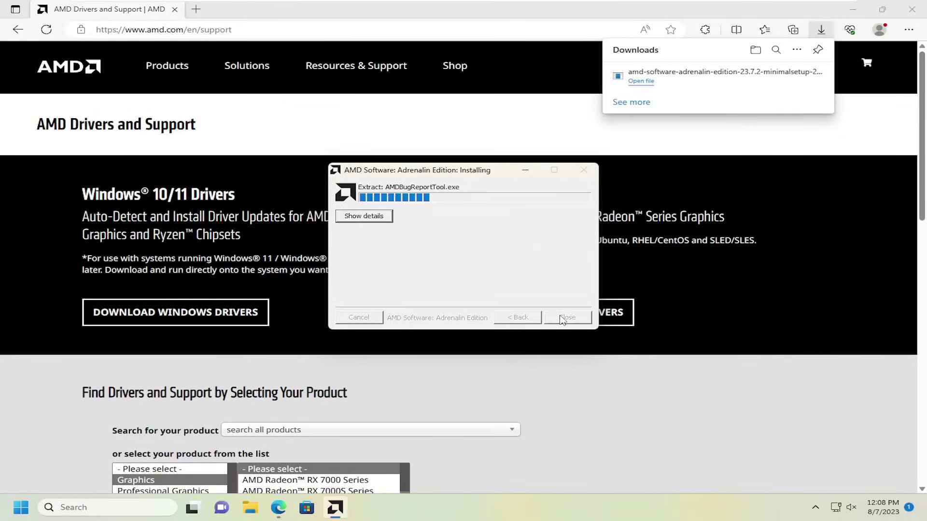
{"action": "left_click", "coordinate": [911, 10]}
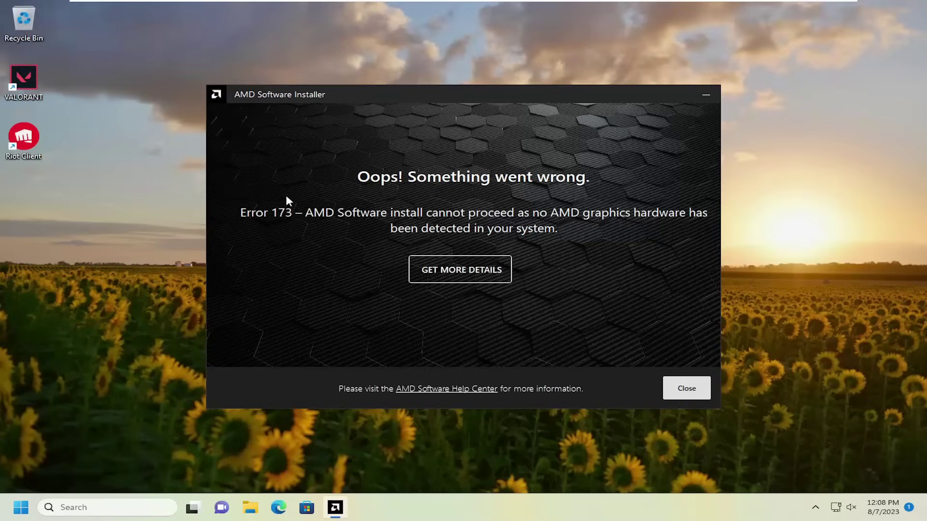
{"action": "left_click", "coordinate": [708, 95]}
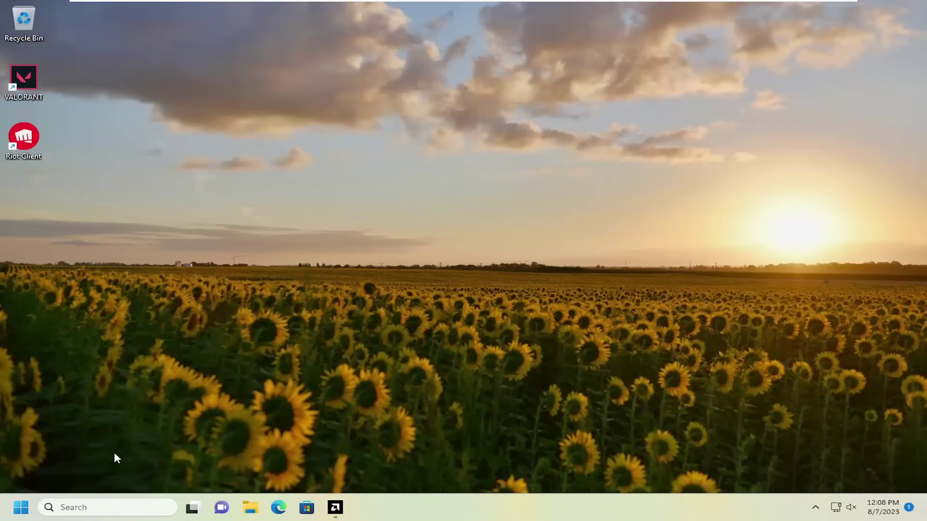
Step: Launch Command Prompt as administrator and run sfc /scannow
{"action": "left_click", "coordinate": [82, 508]}
{"action": "type", "text": "c"}
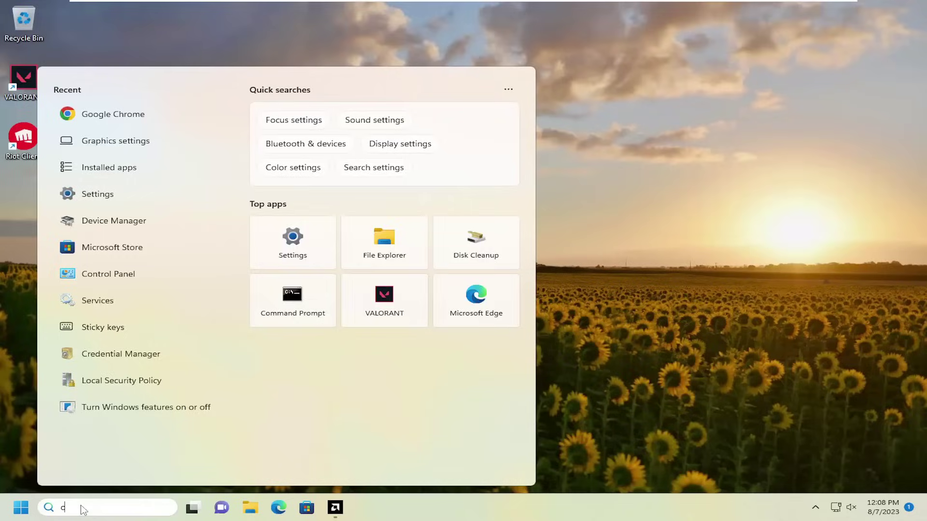
{"action": "type", "text": "md"}
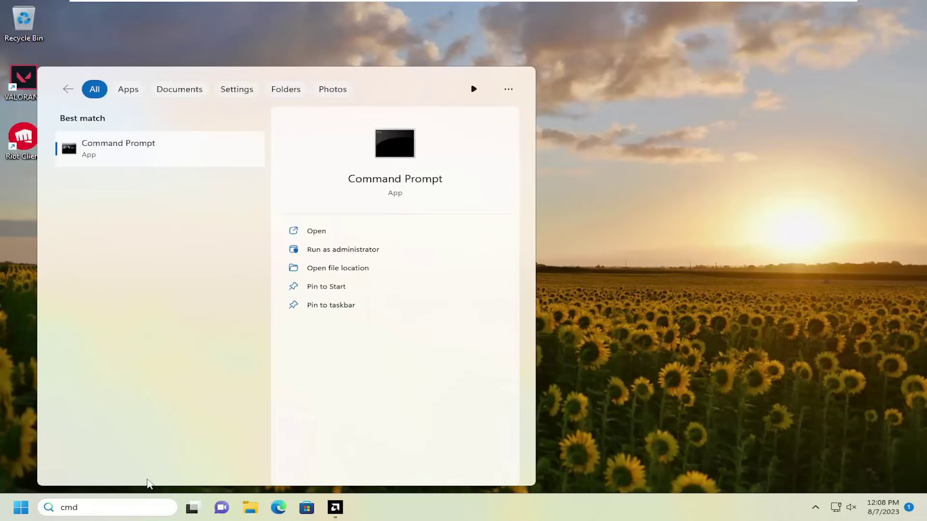
{"action": "right_click", "coordinate": [103, 149]}
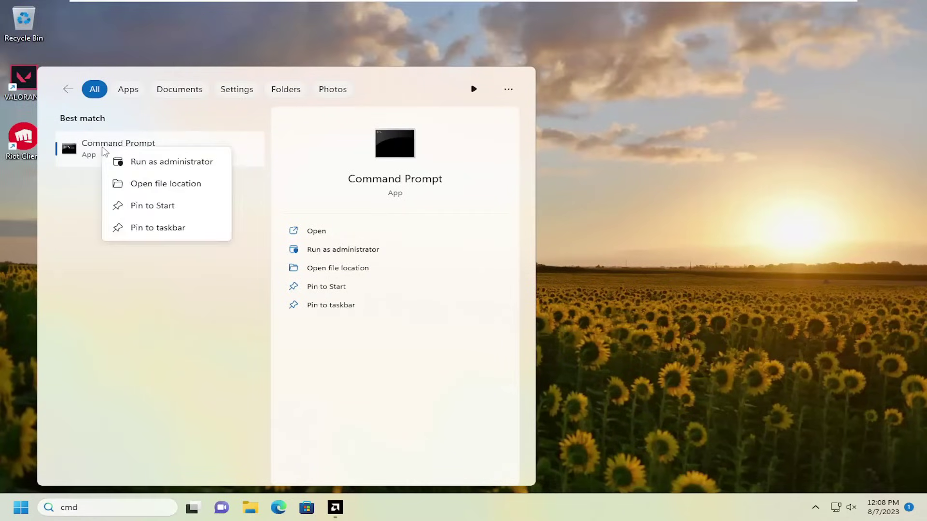
{"action": "left_click", "coordinate": [151, 162]}
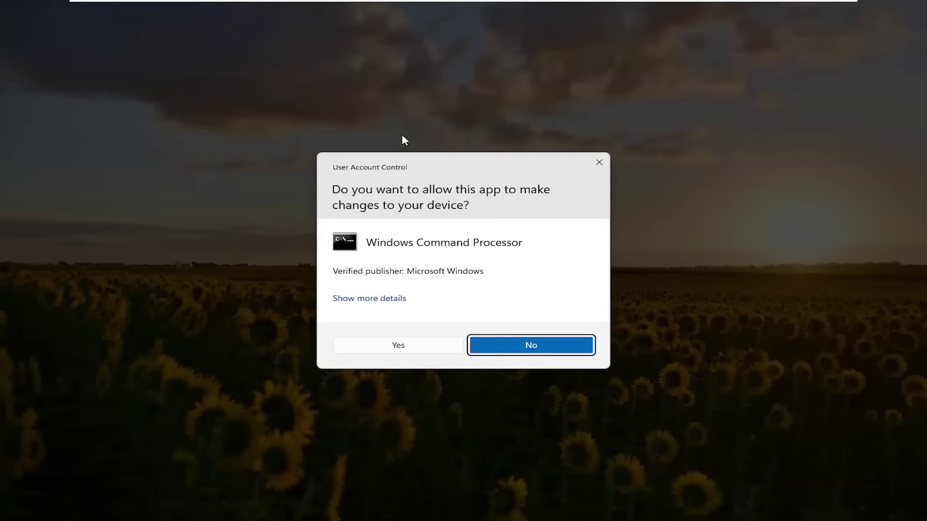
{"action": "left_click", "coordinate": [408, 345]}
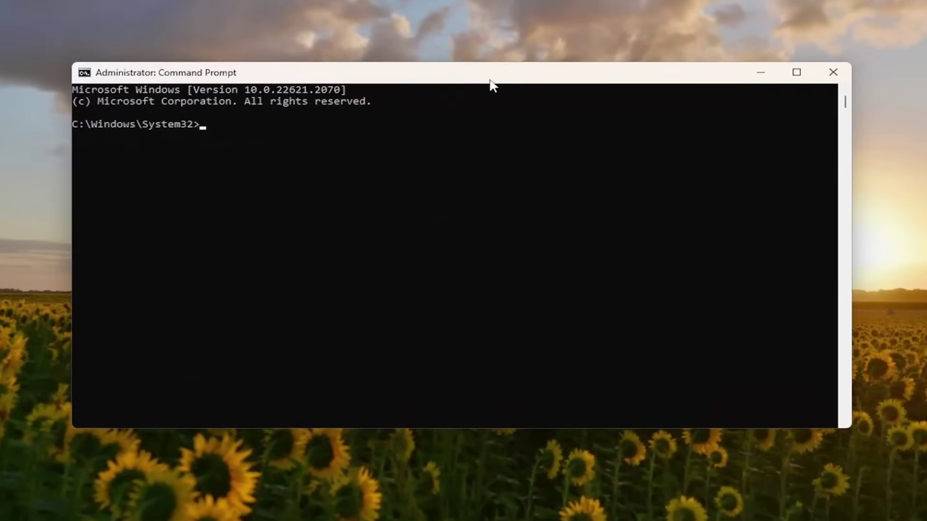
{"action": "type", "text": "sfc"}
{"action": "type", "text": " /sc"}
{"action": "type", "text": "annow"}
{"action": "key", "text": "Return"}
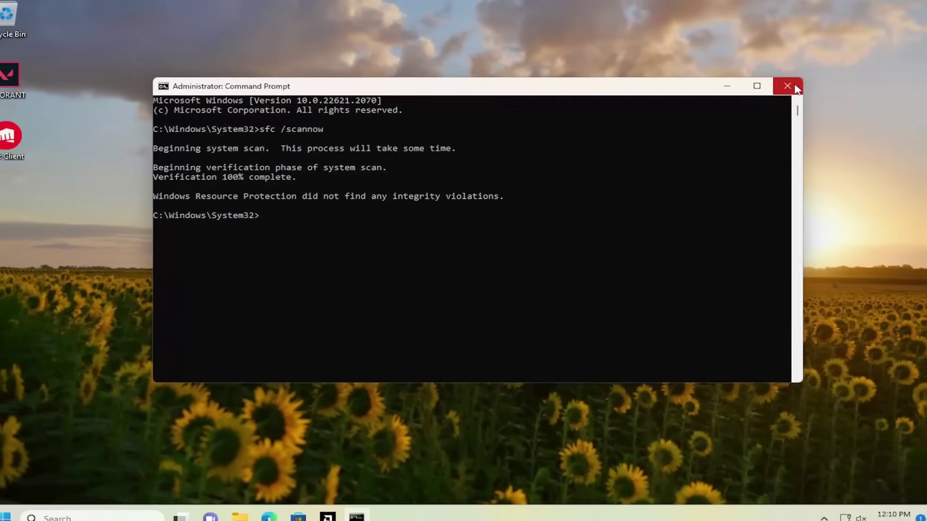
Step: Close Command Prompt and the AMD installer, then restart Windows from the Win+X menu
{"action": "left_click", "coordinate": [824, 75]}
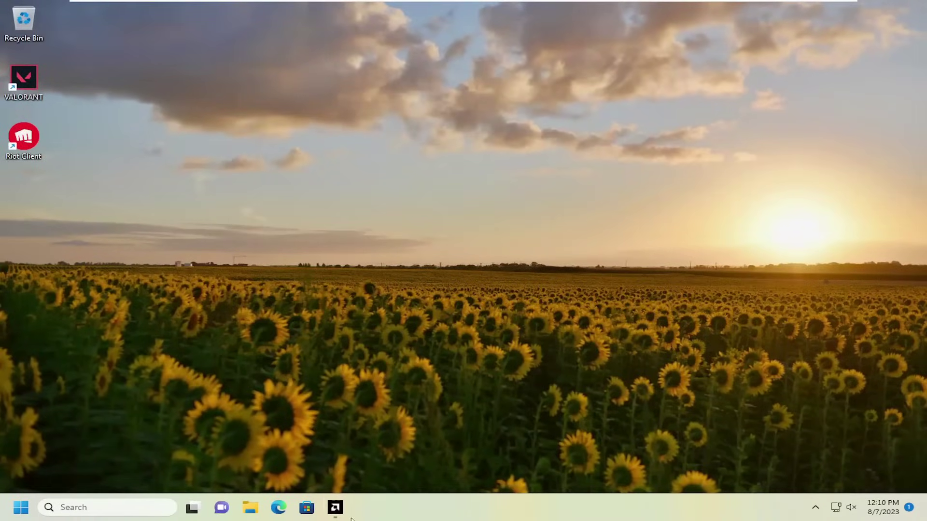
{"action": "right_click", "coordinate": [335, 508]}
{"action": "left_click", "coordinate": [316, 476]}
{"action": "key", "text": "super+x"}
{"action": "left_click", "coordinate": [155, 458]}
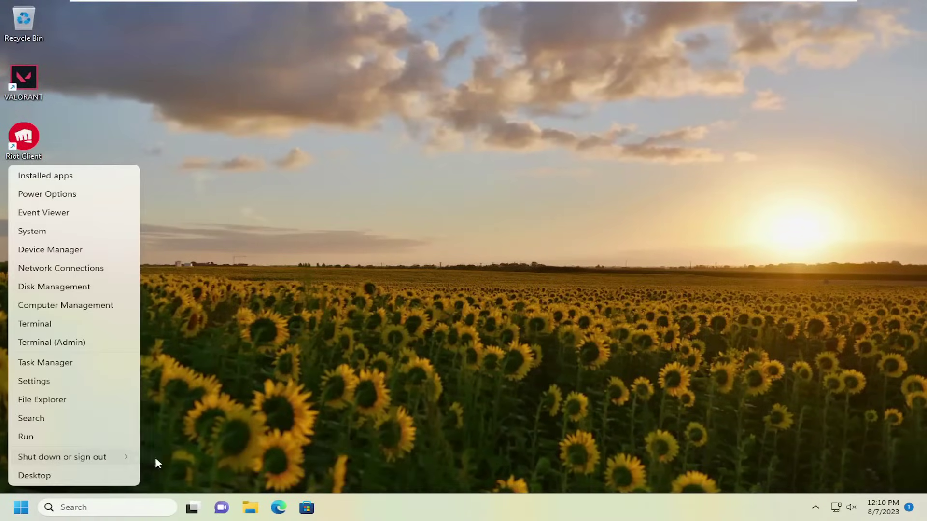